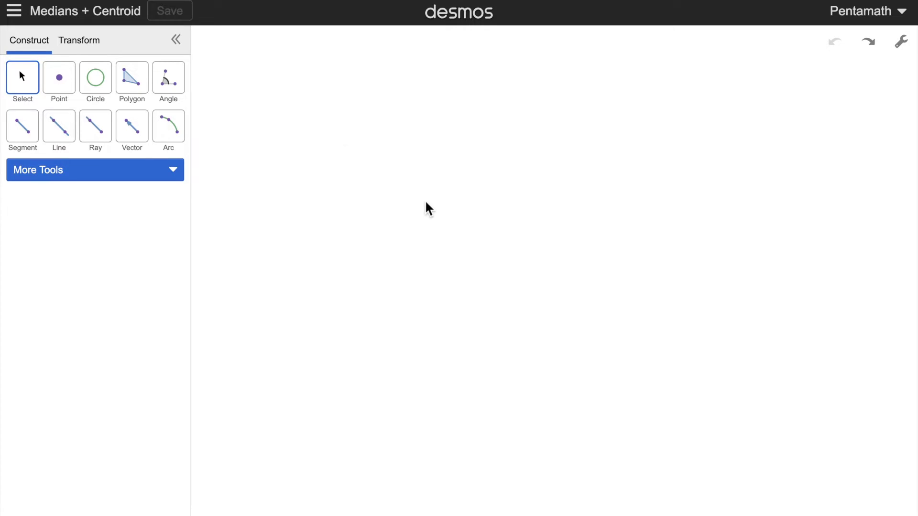
Draw a three-vertex triangle with the Polygon tool, then return to Select
click(131, 82)
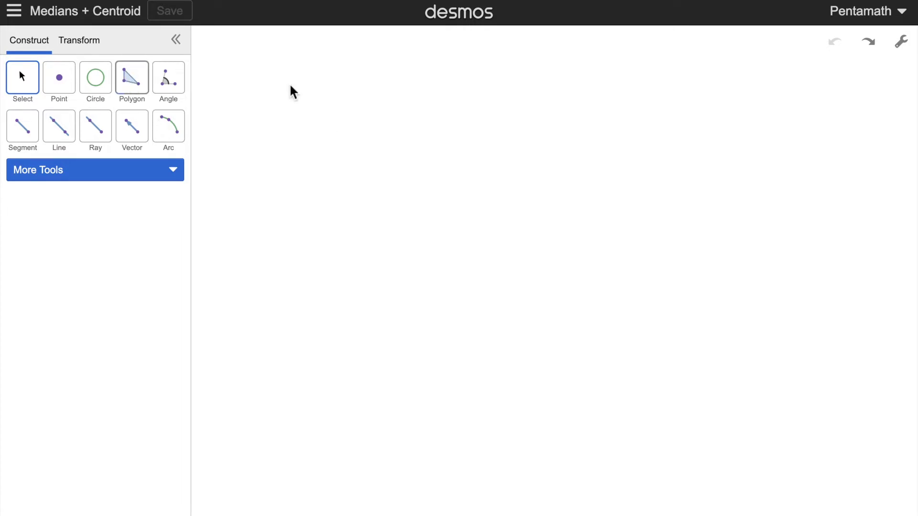
click(470, 193)
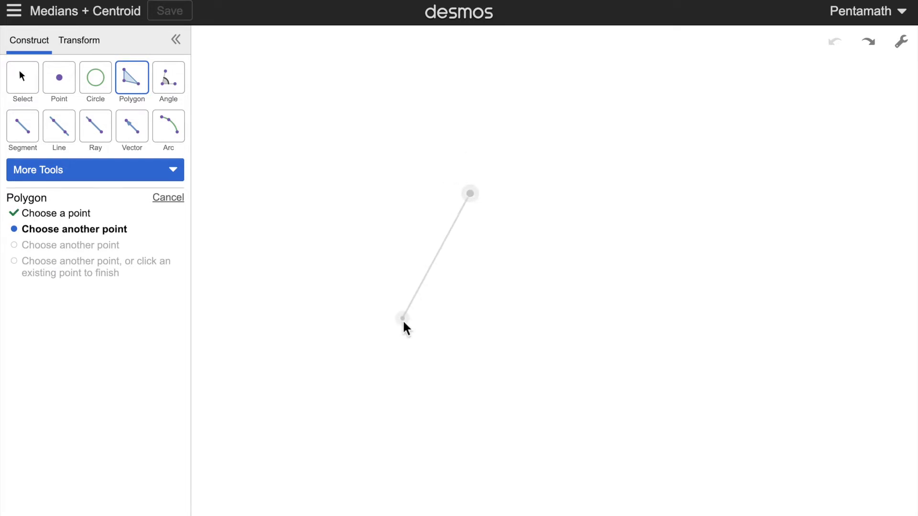
click(402, 318)
click(619, 308)
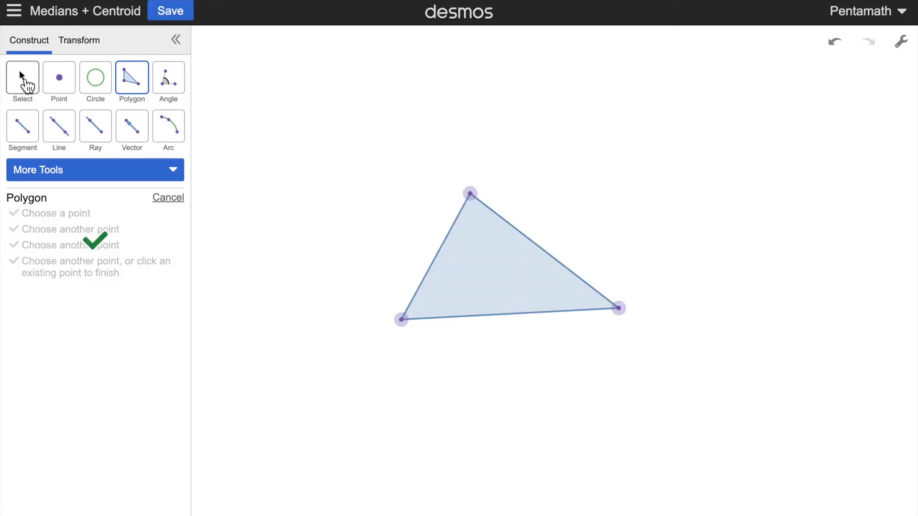
click(23, 77)
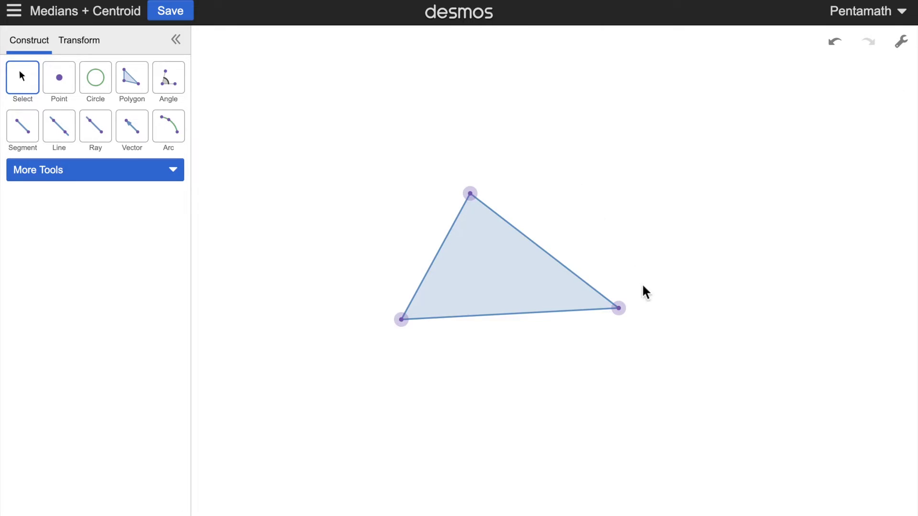
Drag the right vertex slightly down so the bottom edge is level
drag(620, 309, 621, 319)
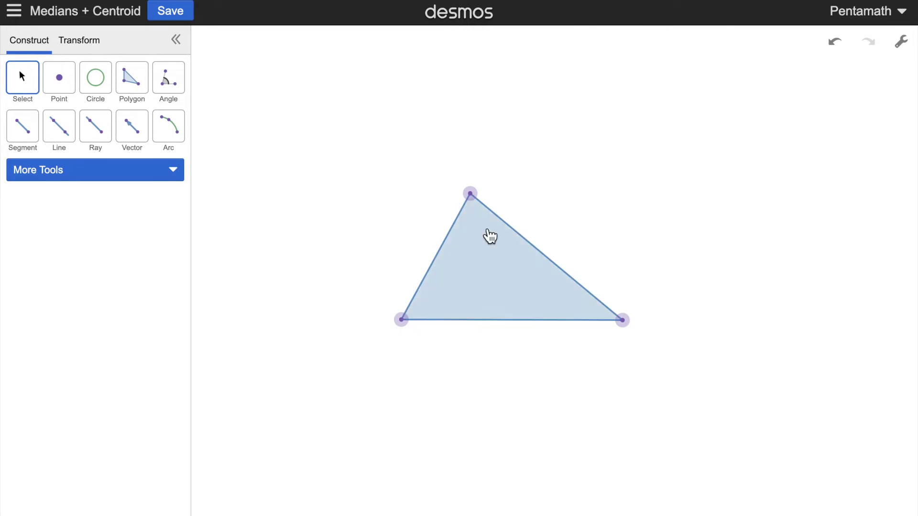
click(518, 321)
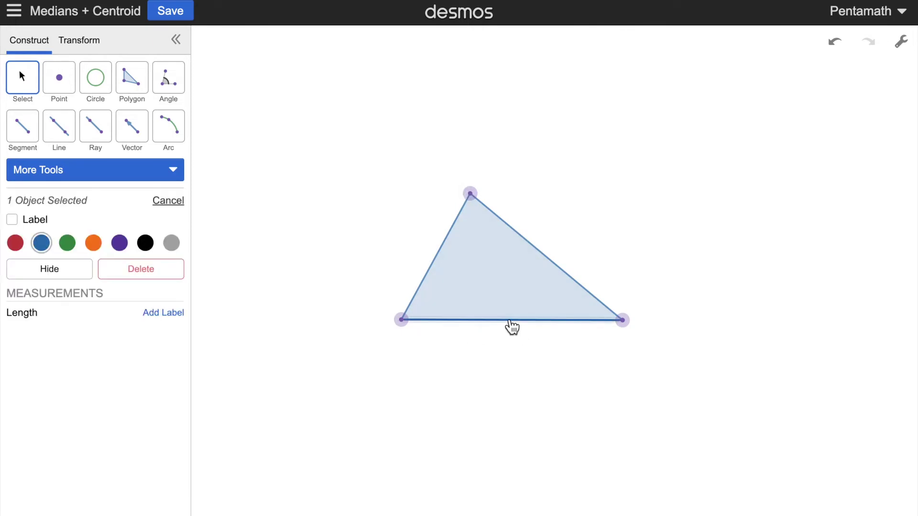
click(63, 172)
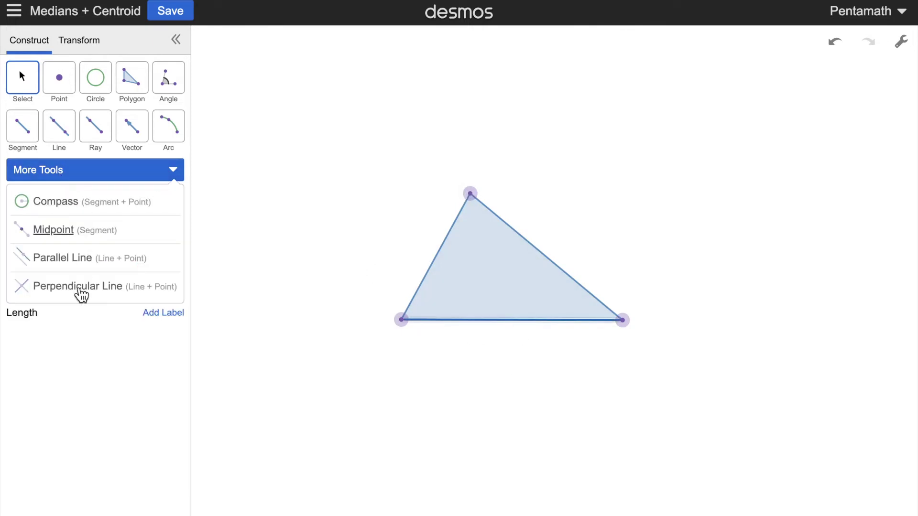
click(53, 229)
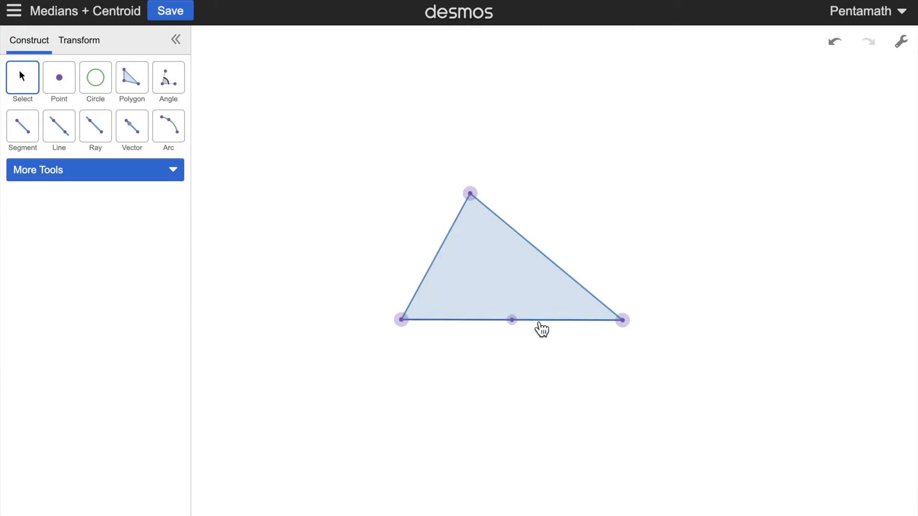
click(837, 44)
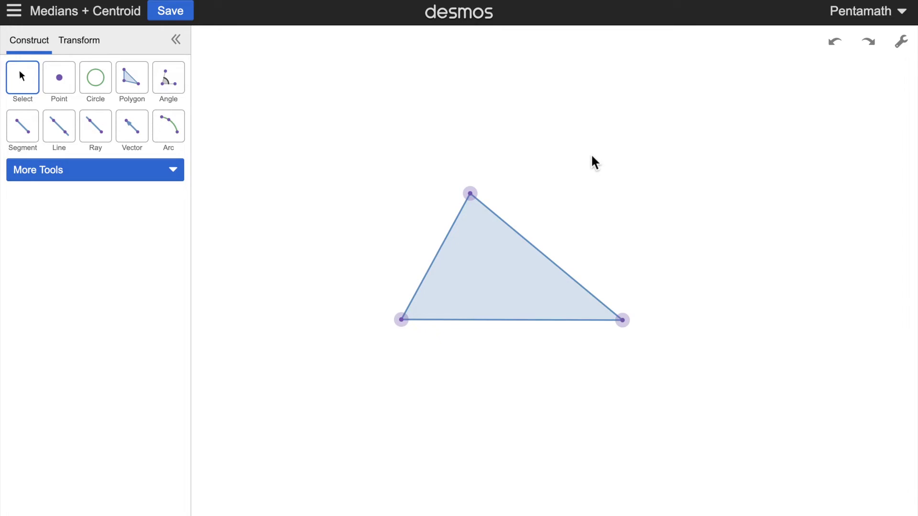
Draw circles centred on each base vertex through the other, and shift the view up
click(95, 78)
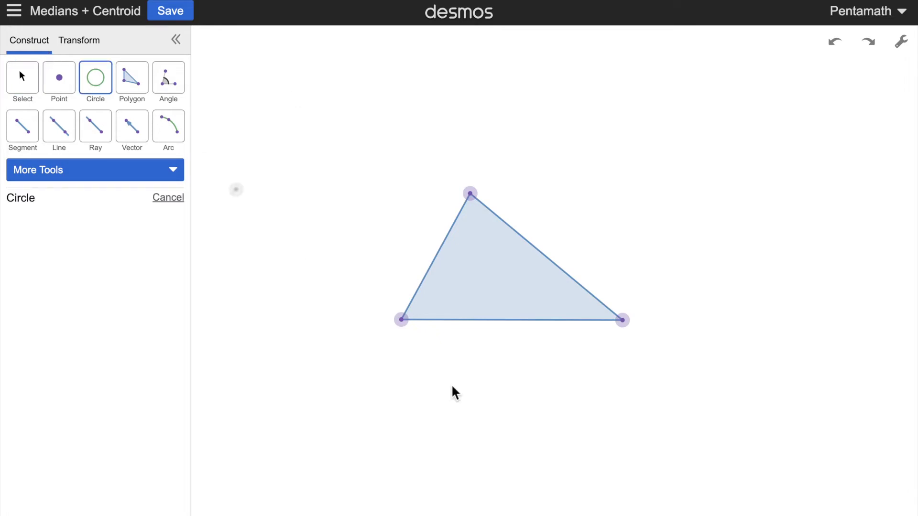
click(401, 320)
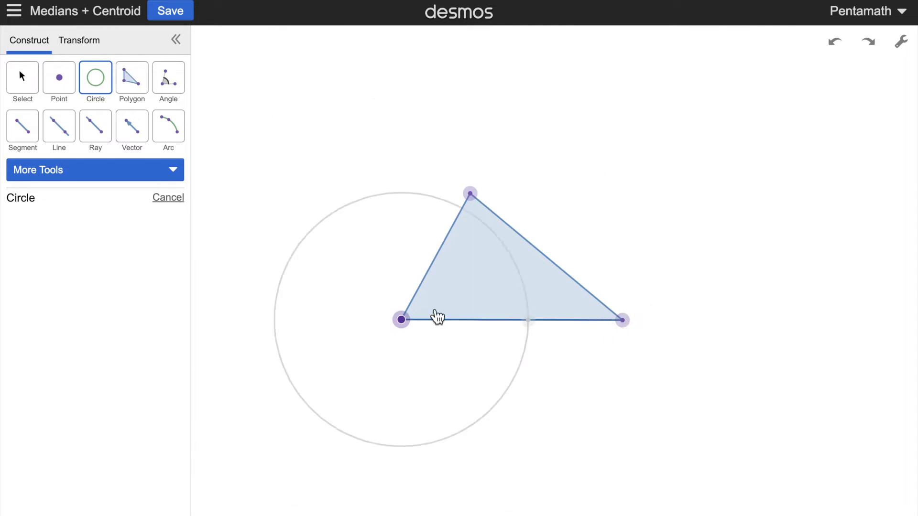
click(471, 320)
click(621, 320)
click(620, 320)
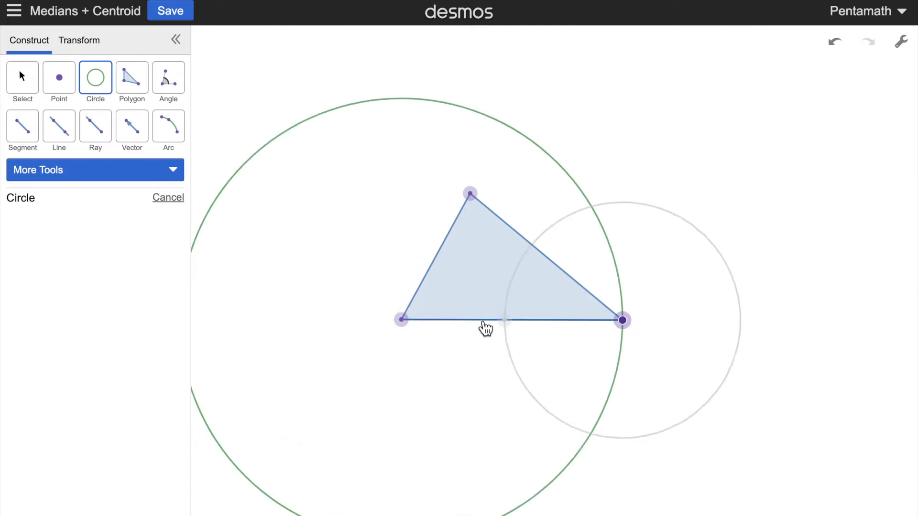
click(402, 320)
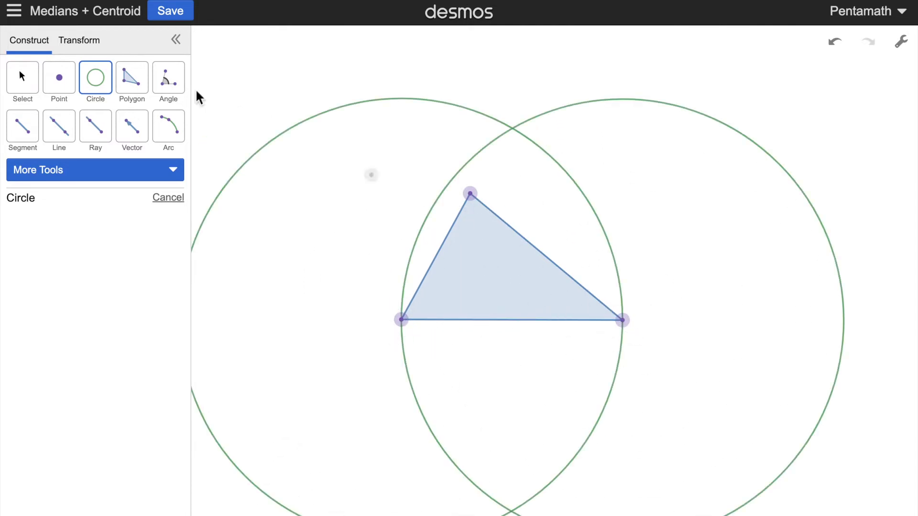
click(22, 78)
drag(495, 265, 501, 222)
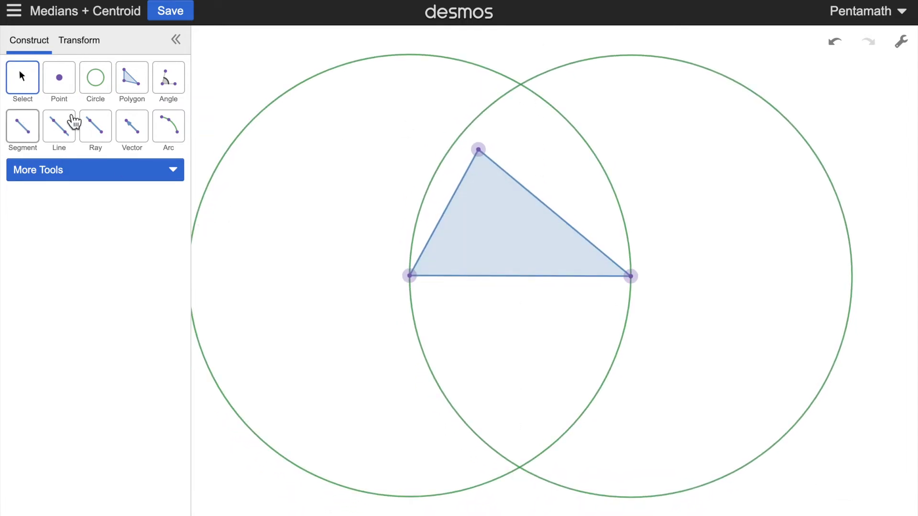
click(22, 126)
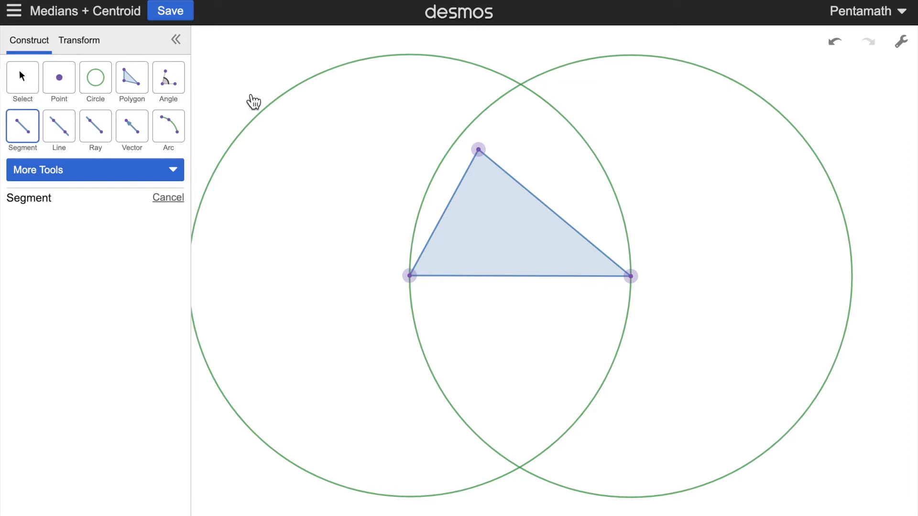
Join the two circle crossings with a segment and mark where it meets the base
click(520, 85)
click(520, 468)
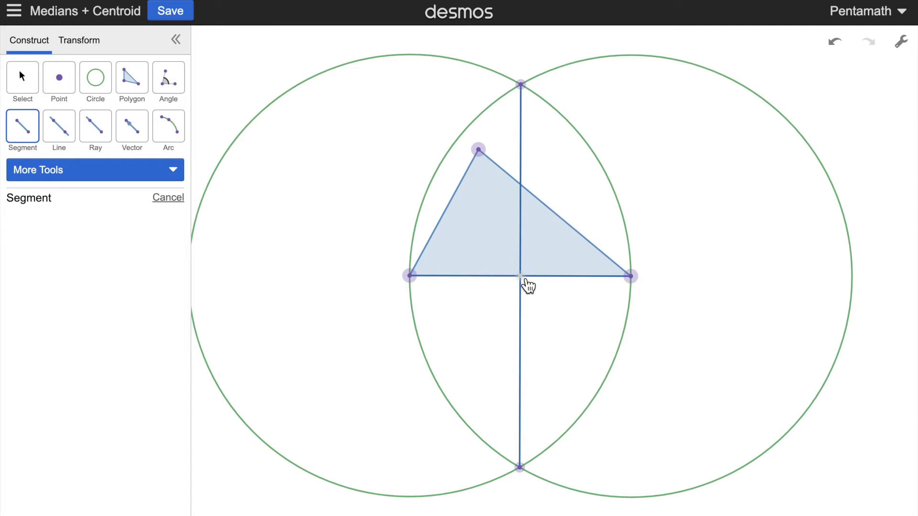
click(59, 78)
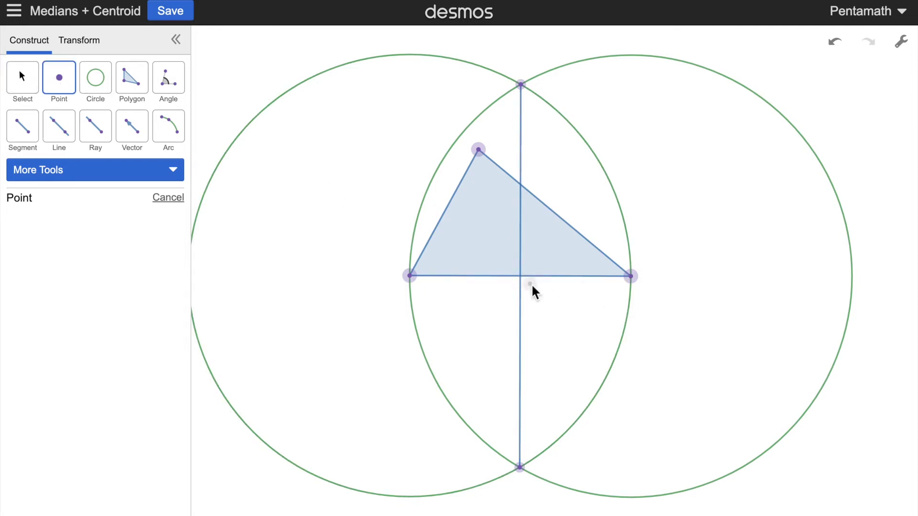
click(521, 277)
click(25, 79)
Draw the median from the top vertex to the base midpoint, then box-select the helpers
click(22, 129)
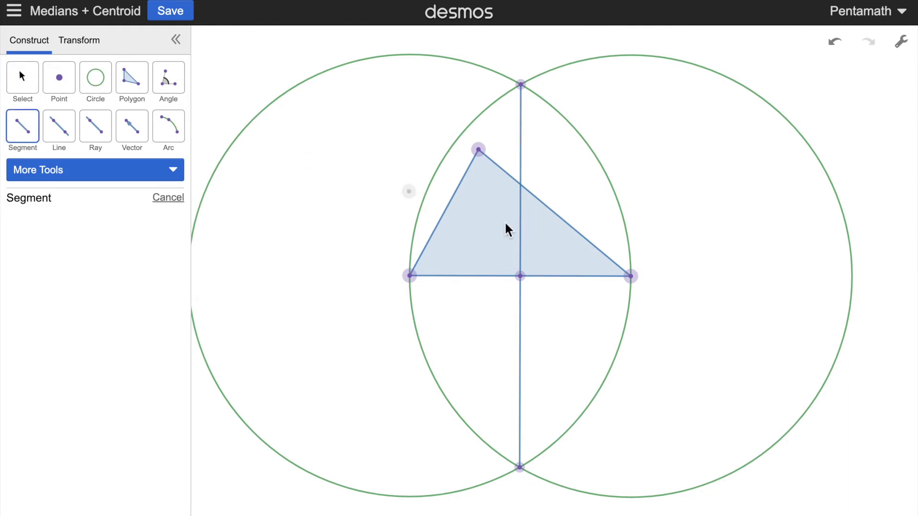
click(479, 153)
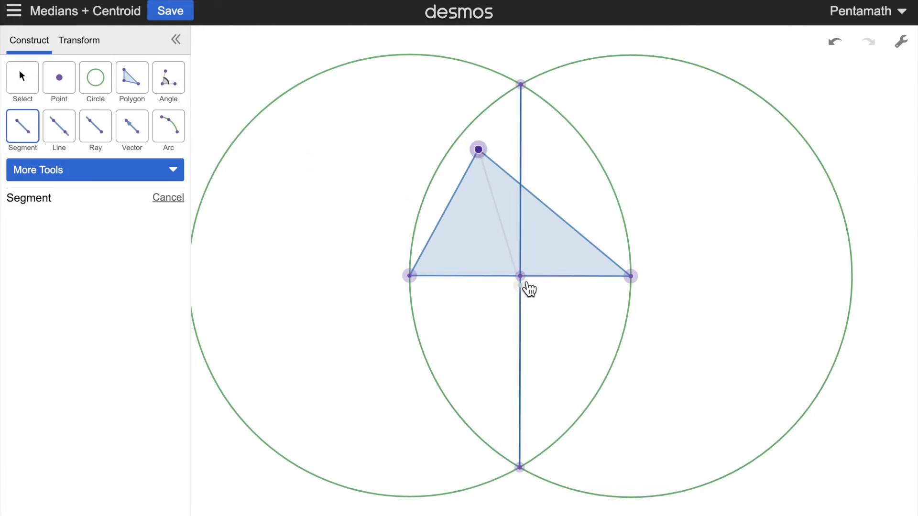
click(522, 277)
click(18, 72)
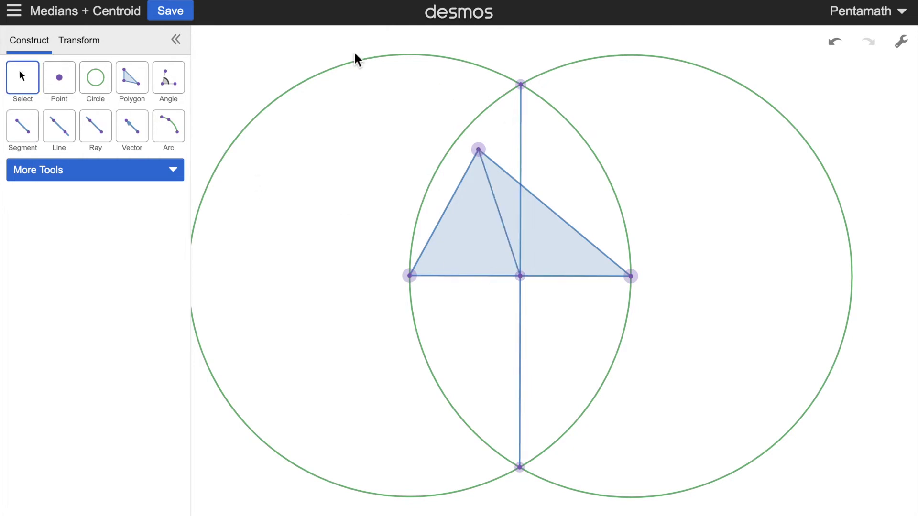
drag(353, 52, 565, 113)
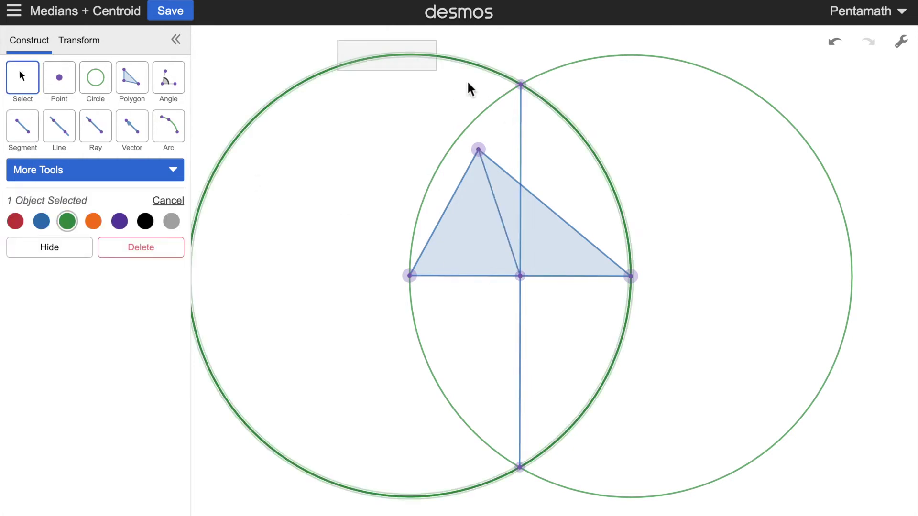
Hide the helper circles, vertical segment and intersection points, then move the triangle lower
shift+click(528, 477)
click(15, 269)
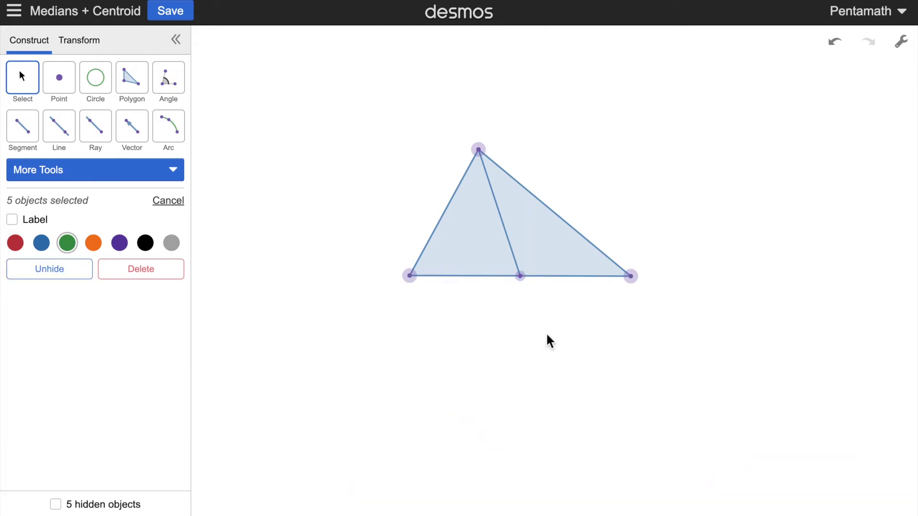
drag(486, 212, 497, 273)
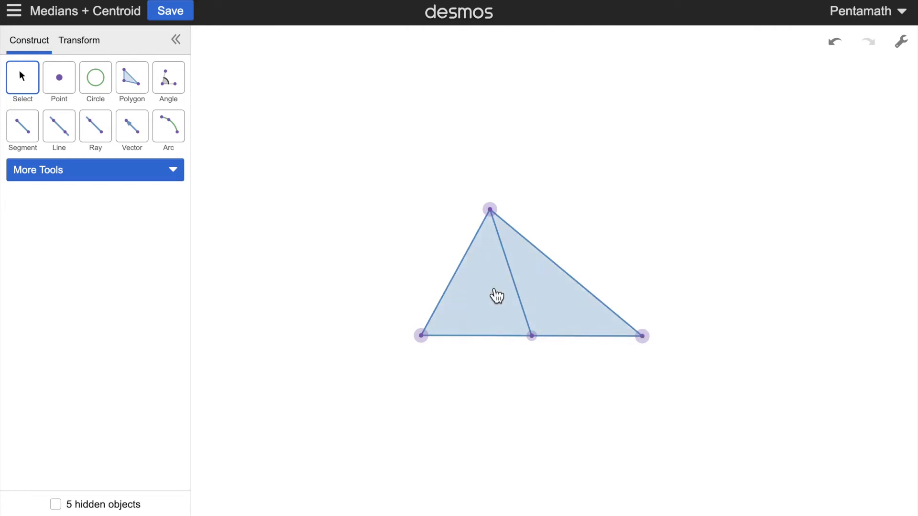
click(95, 77)
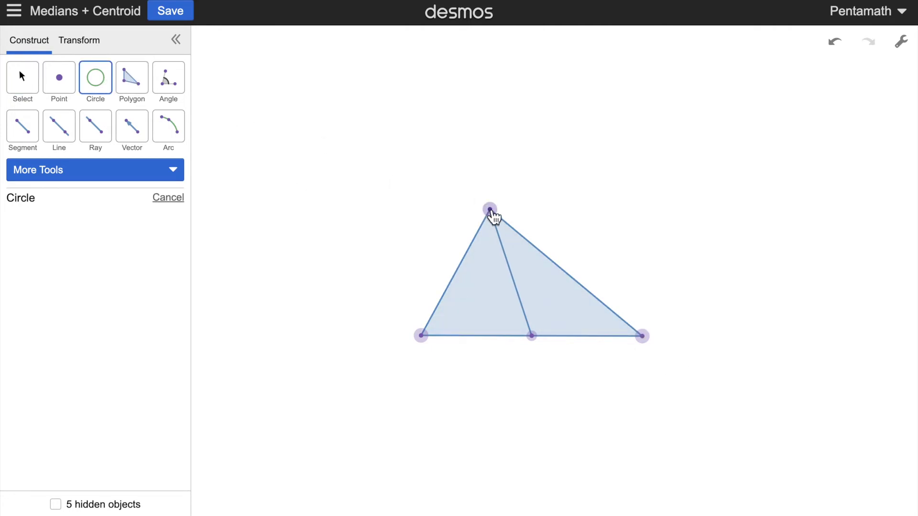
Mark the left side's midpoint using two circles on its endpoints and their crossing segment
click(489, 210)
click(421, 335)
click(488, 210)
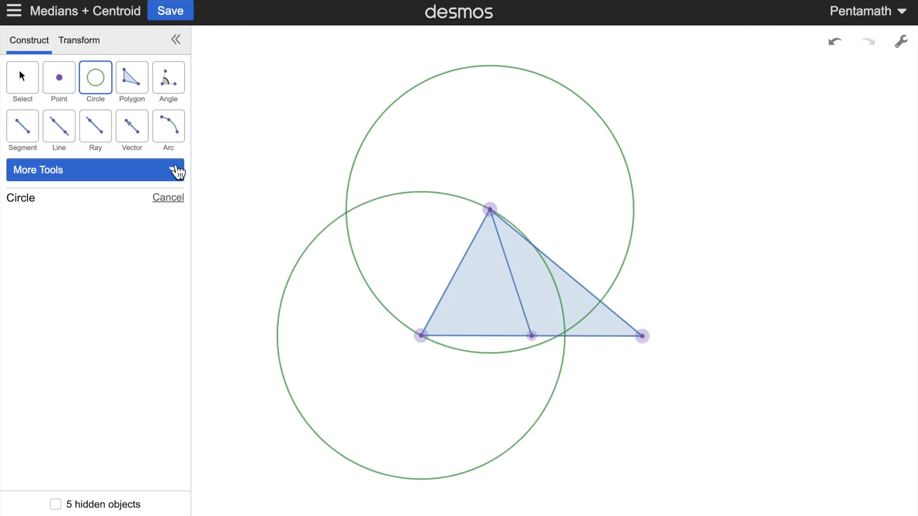
click(23, 129)
click(345, 213)
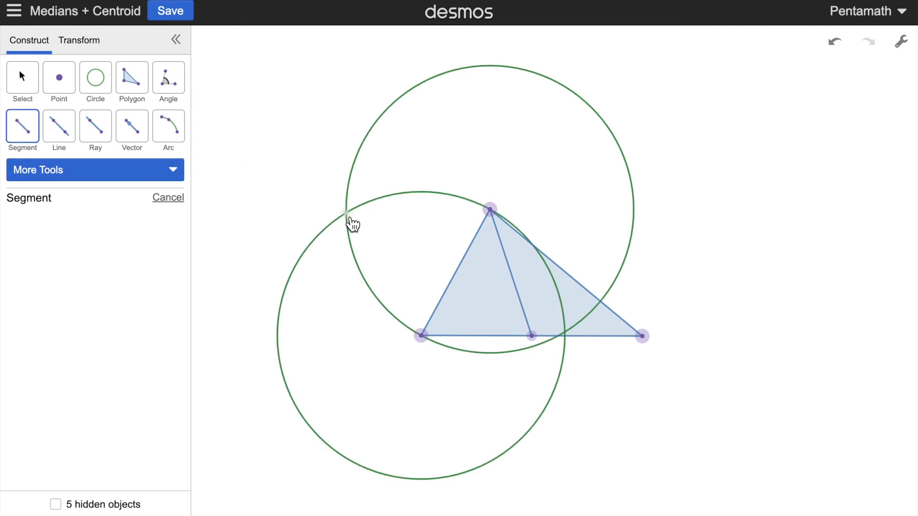
click(566, 335)
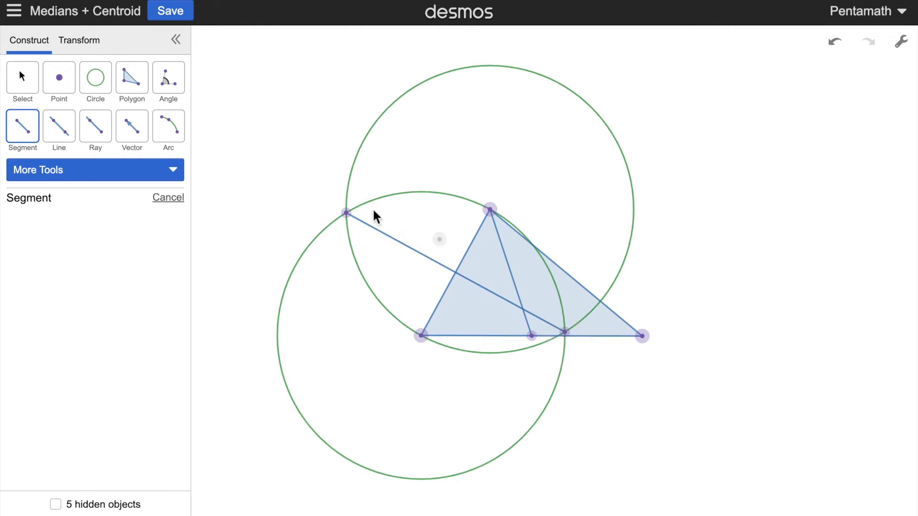
click(59, 81)
click(459, 277)
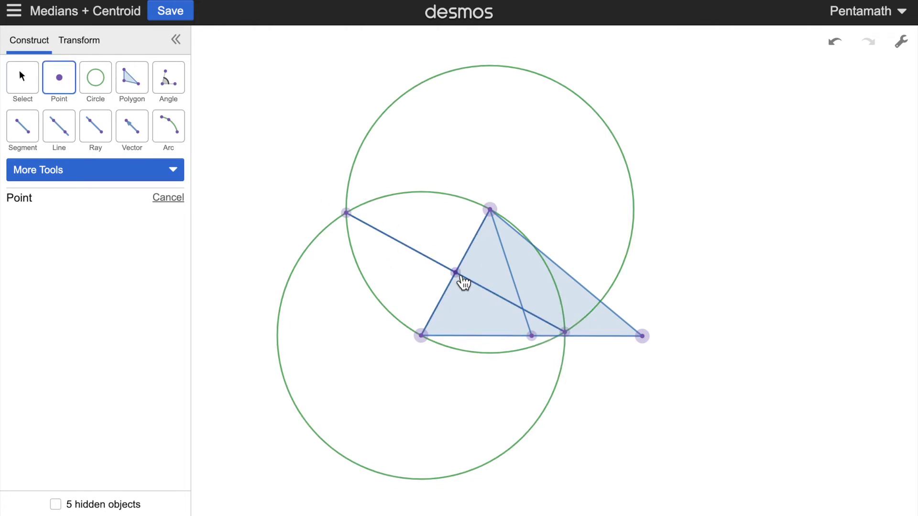
Draw the second median from that midpoint to the right vertex, then box-select the helpers
click(22, 129)
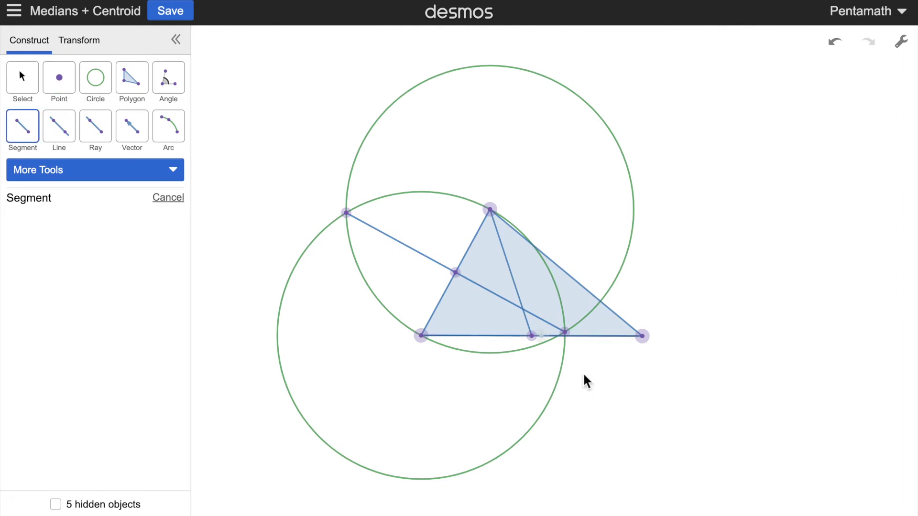
click(456, 275)
click(642, 336)
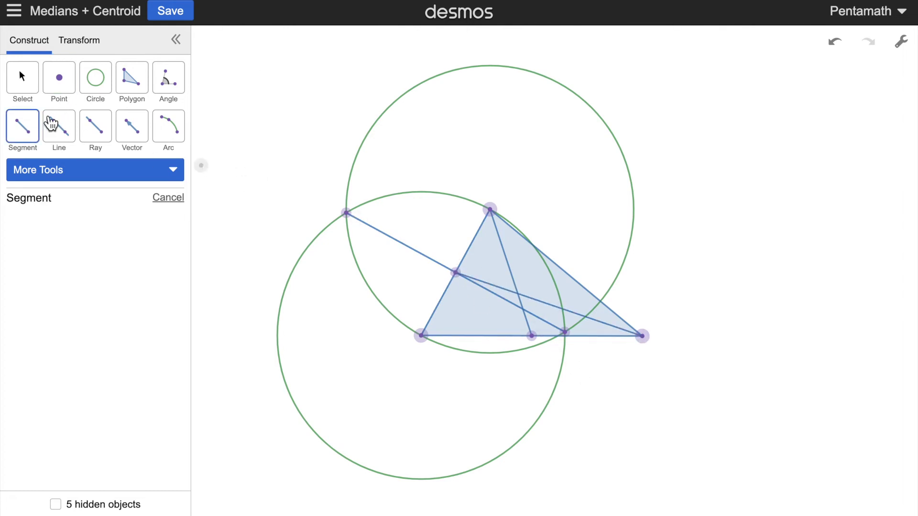
key(Escape)
drag(303, 110, 378, 300)
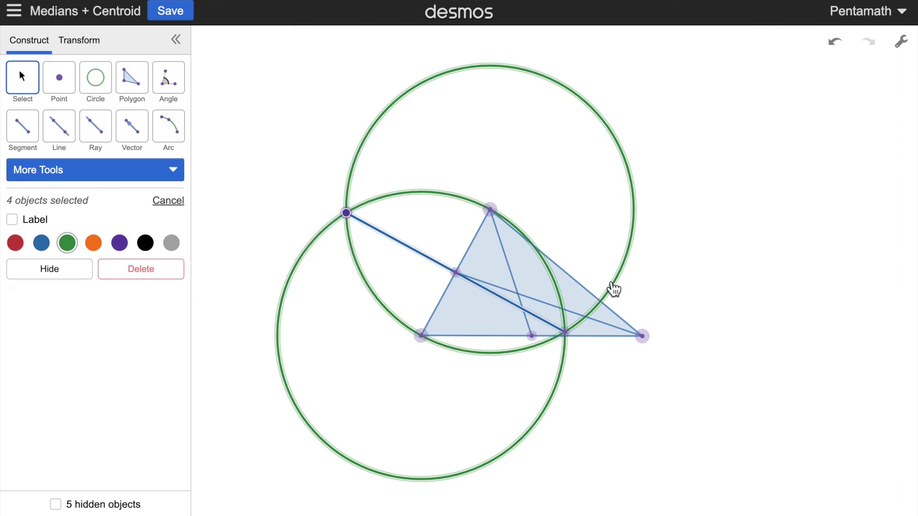
Add the last helper to the selection and hide the second circles and segment
shift+click(565, 337)
click(50, 268)
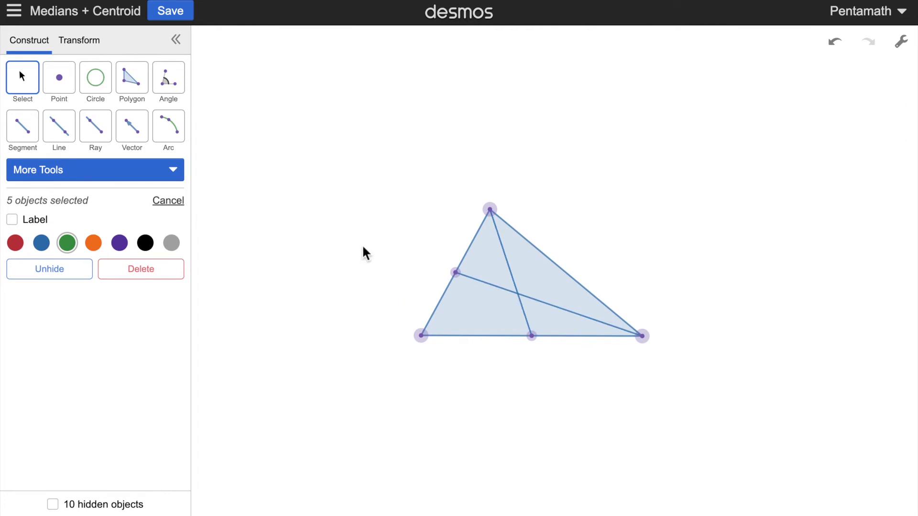
click(59, 77)
Mark the centroid where the medians cross and cast a ray from the bottom-left vertex through it
click(517, 295)
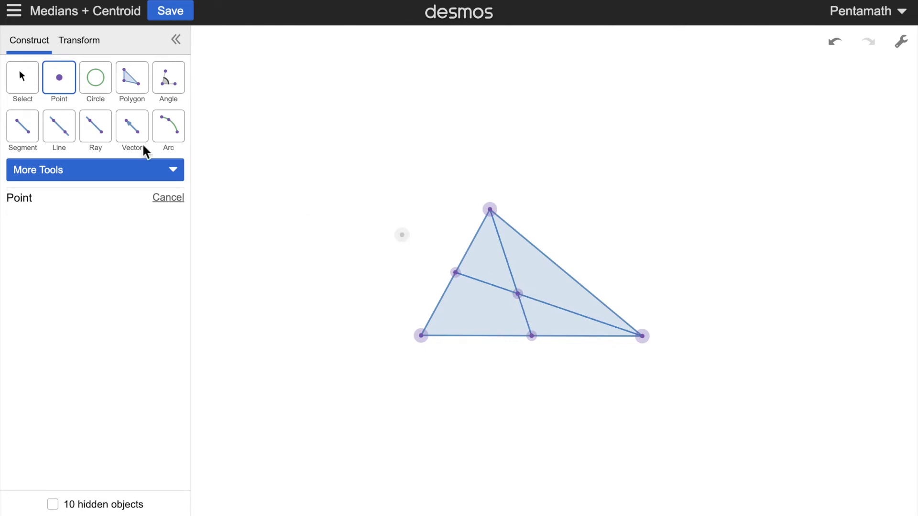
click(95, 131)
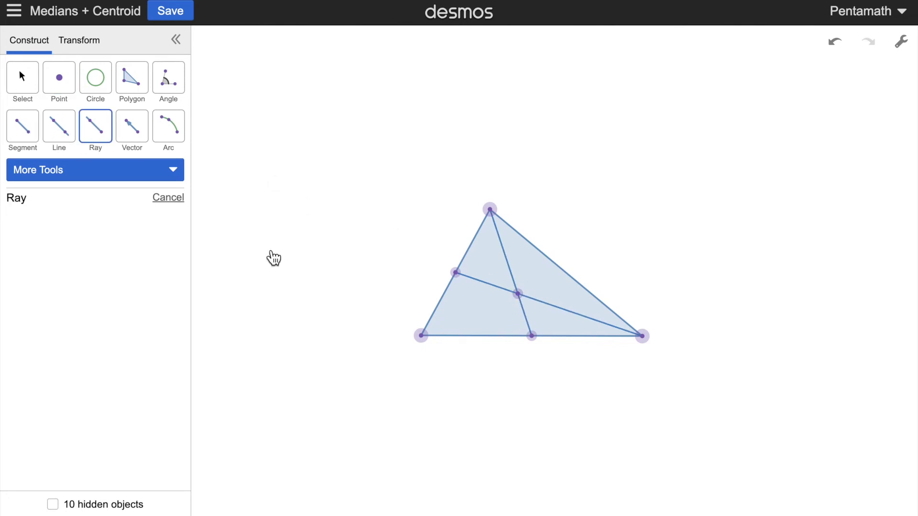
click(422, 335)
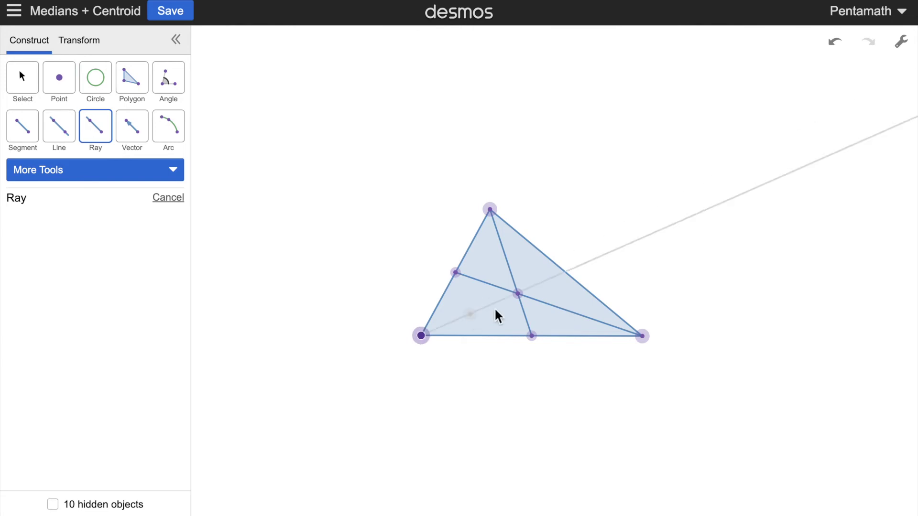
click(519, 298)
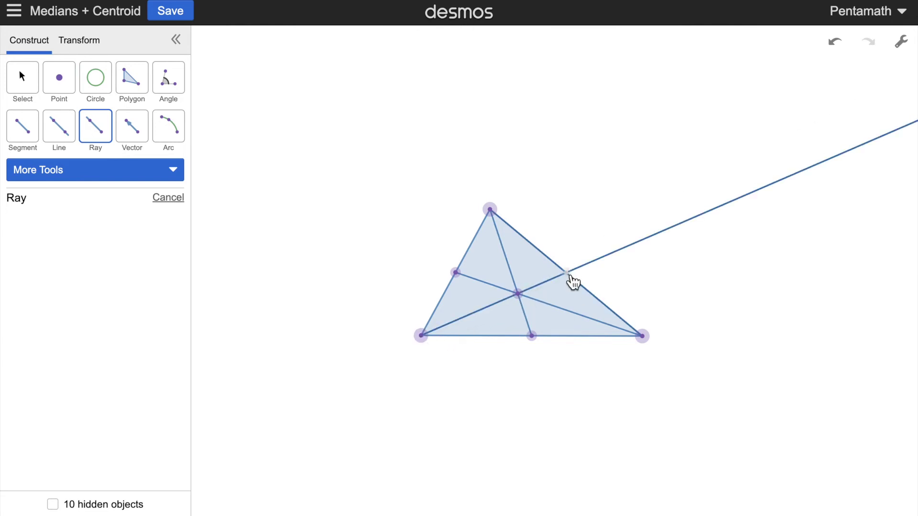
Draw the third median to the right side, hide the helper ray, and shift the triangle up-left
click(23, 127)
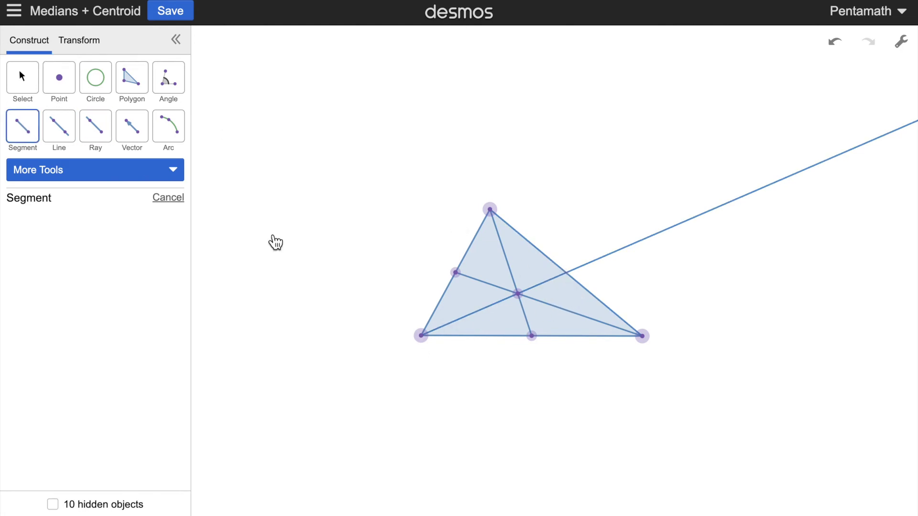
click(421, 335)
click(566, 274)
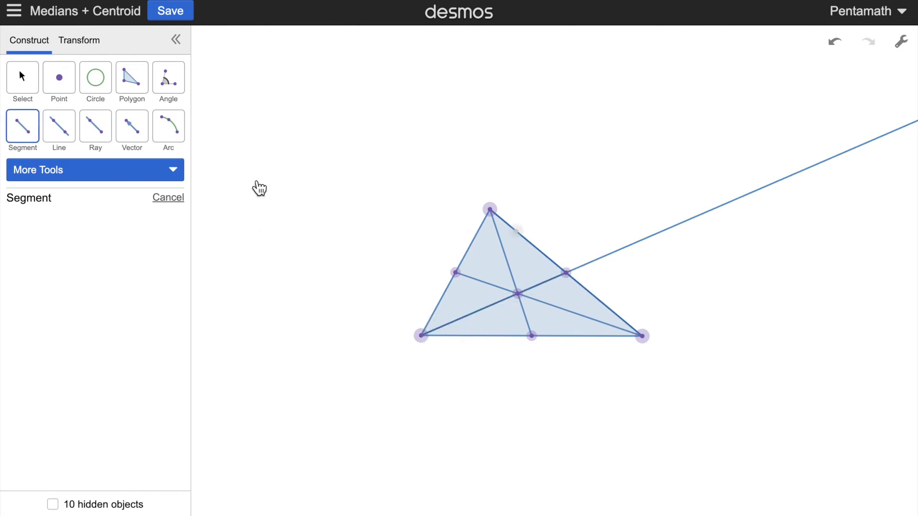
key(Escape)
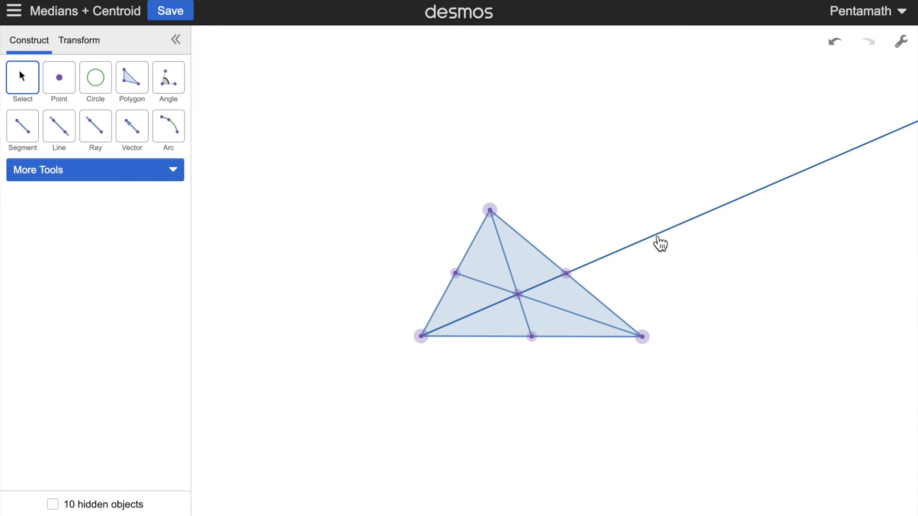
click(659, 244)
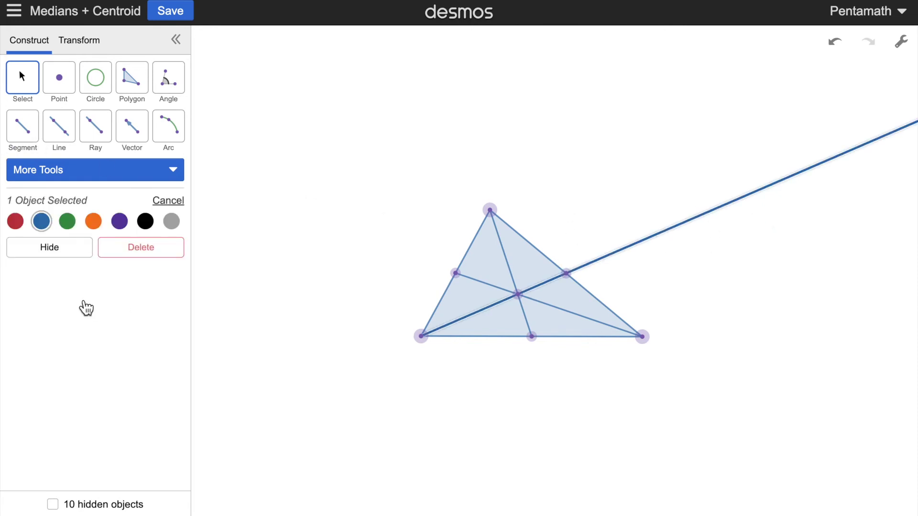
click(50, 247)
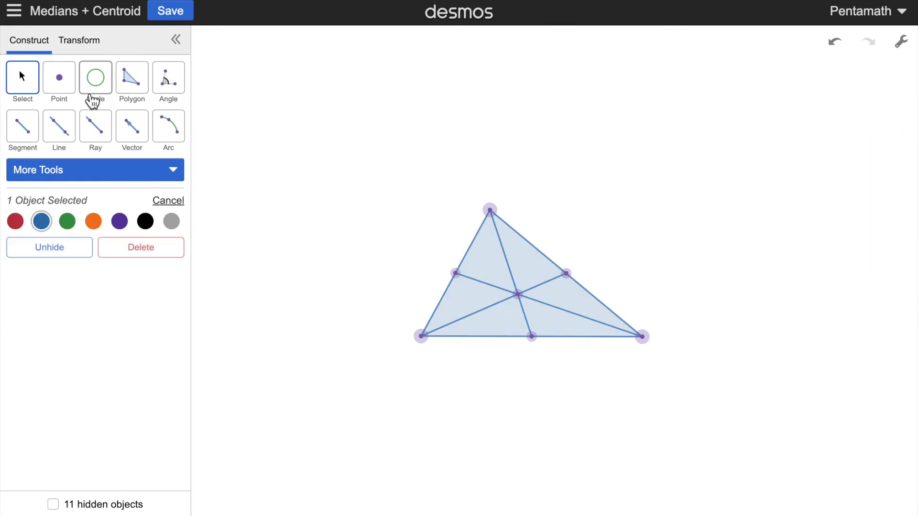
click(399, 236)
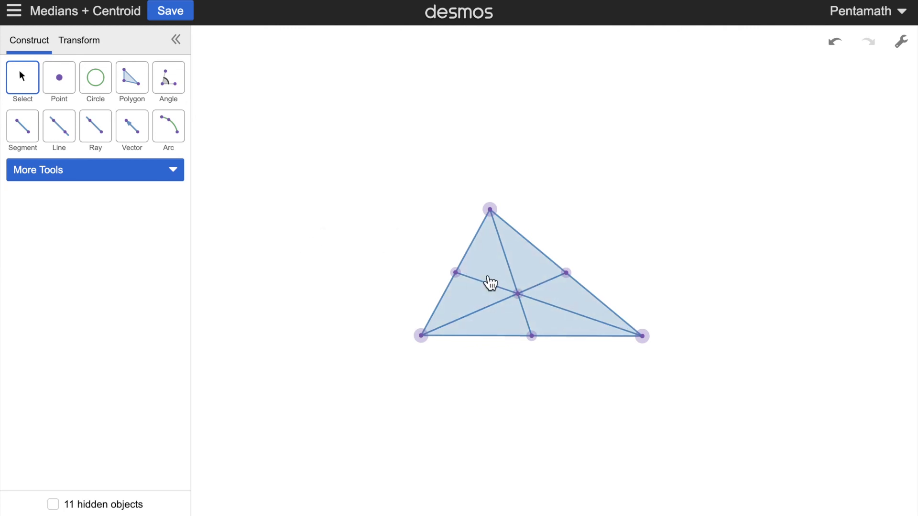
drag(490, 282, 473, 220)
Drag the bottom-right and left vertices outward to enlarge and reshape the triangle
drag(624, 270, 690, 342)
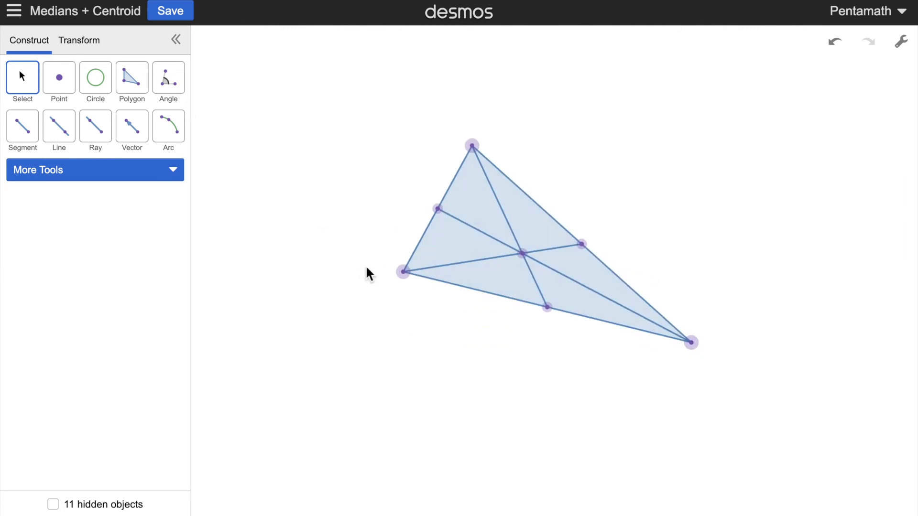
drag(404, 271, 331, 352)
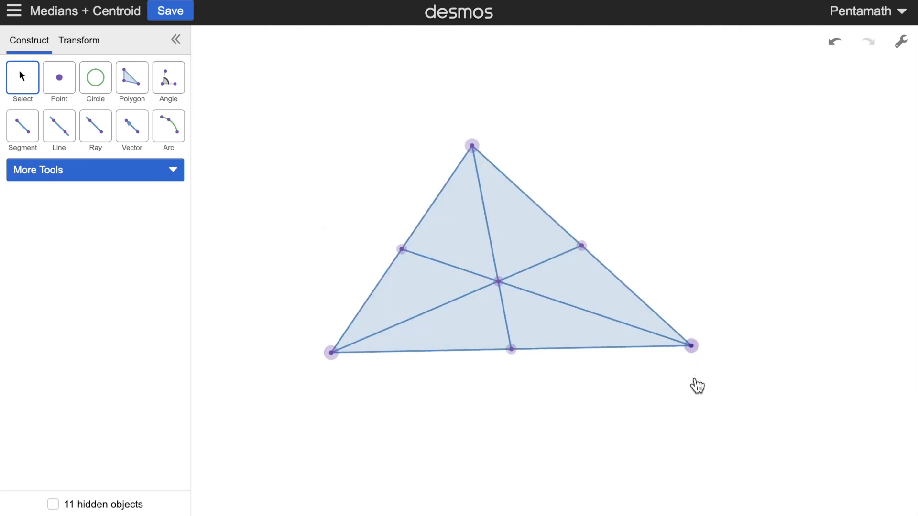
drag(690, 346, 543, 449)
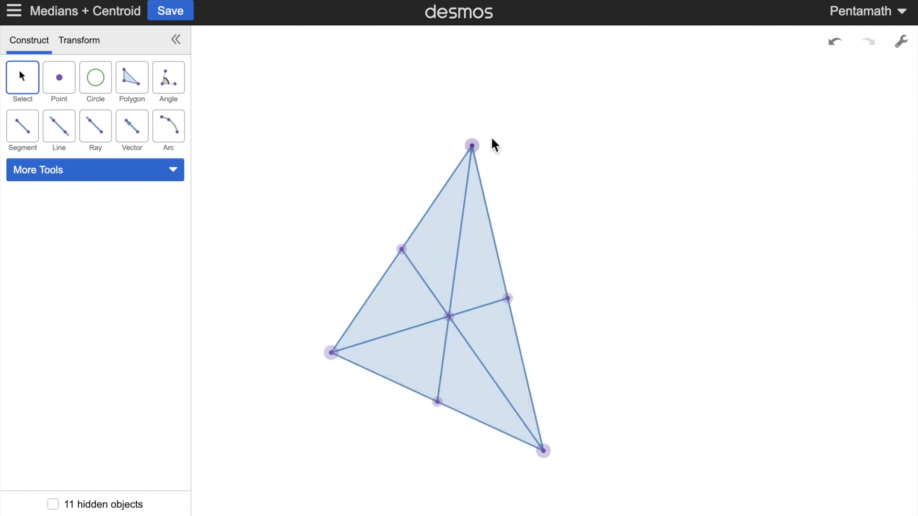